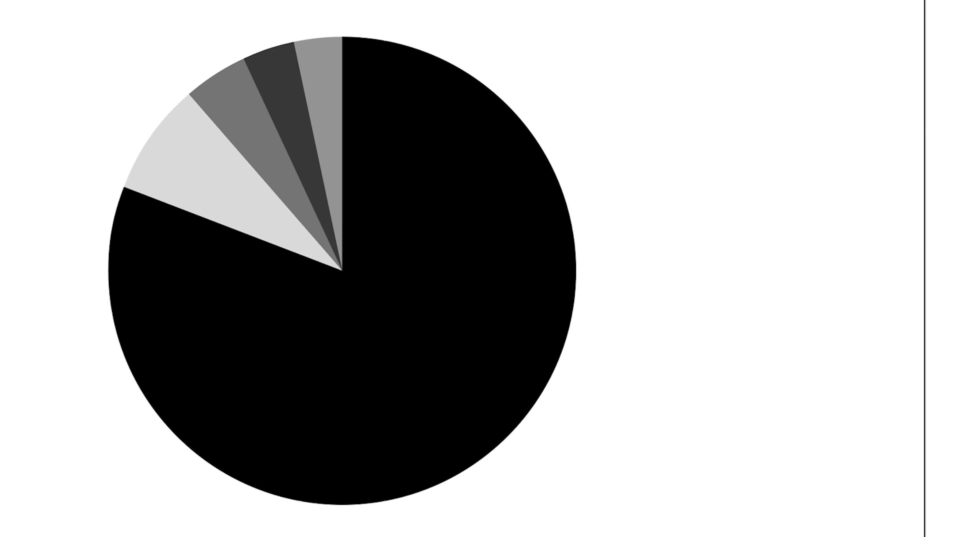
# Step: Rotate the whole pie chart by 180° and ungroup the graph into ordinary artwork
pyautogui.moveTo(84, 5); pyautogui.dragTo(609, 467)
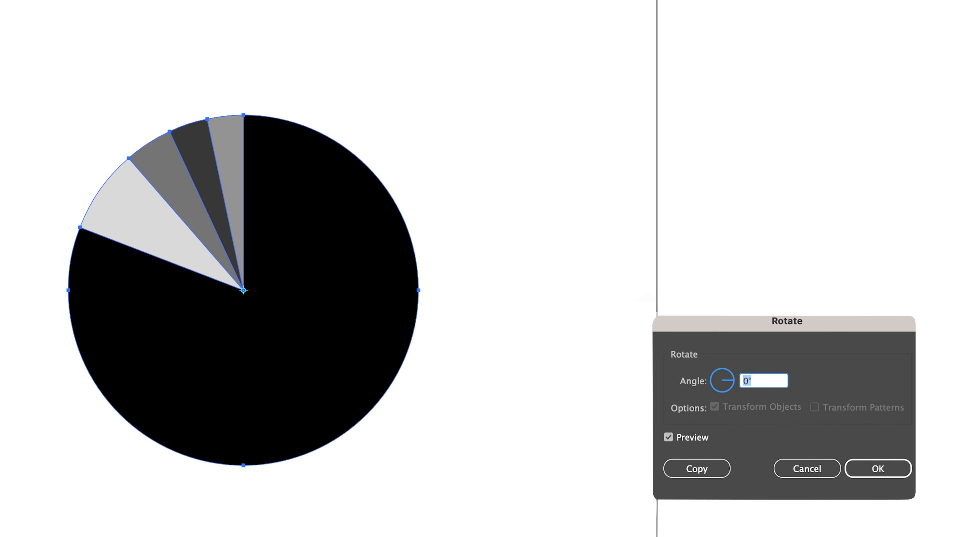
pyautogui.write('180')
pyautogui.click(864, 468)
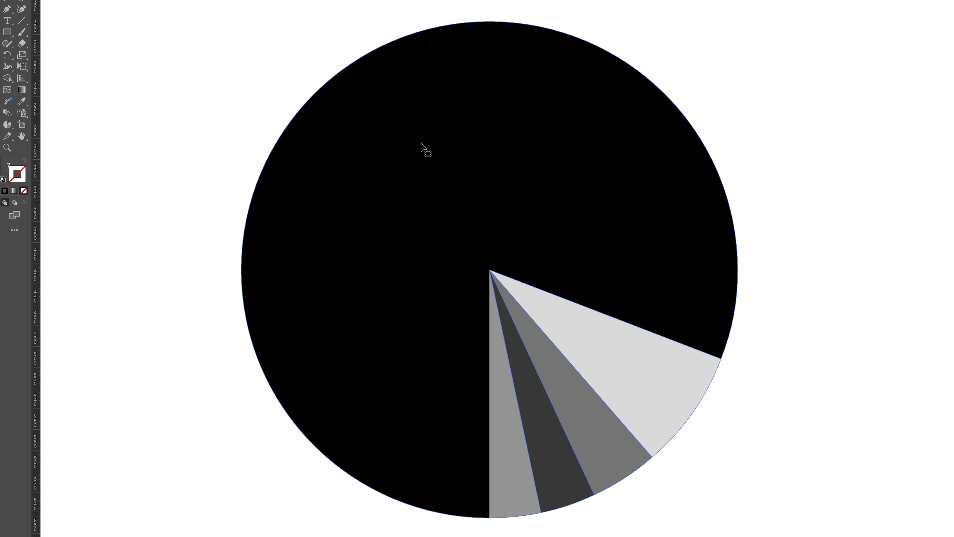
pyautogui.press('super+shift+g')
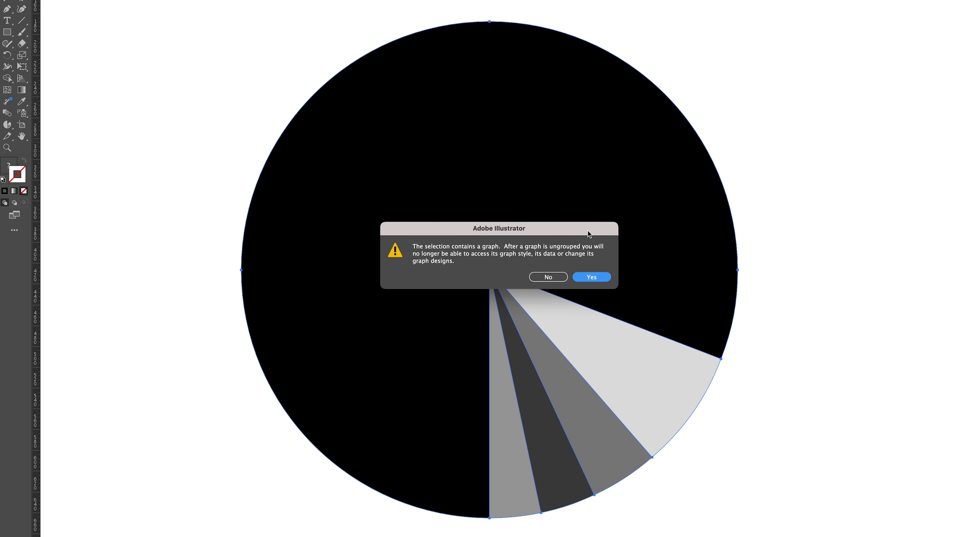
pyautogui.click(592, 278)
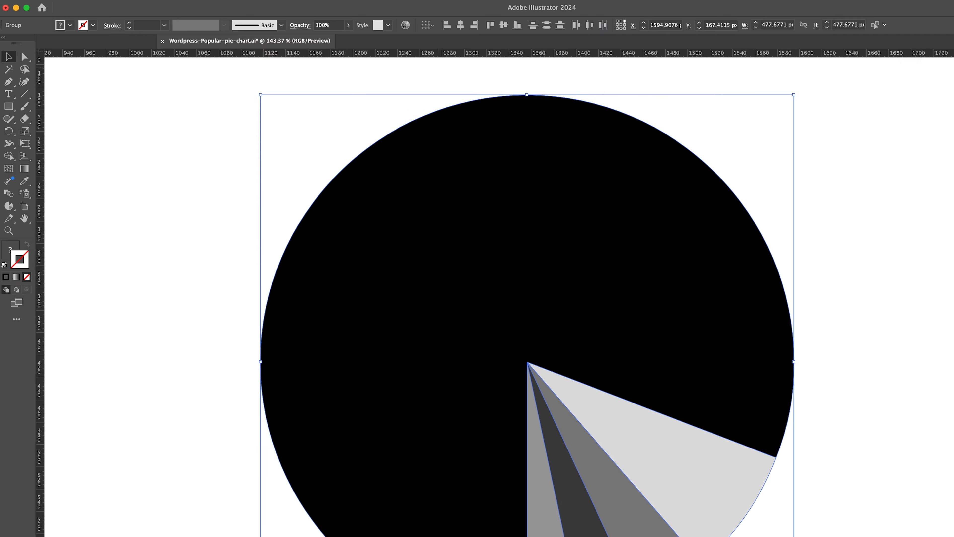
# Step: Apply a 3D extrusion to the grouped pie with rotation X 75°, Y 0°, Z 0° and a depth of 200 px
pyautogui.click(208, 0)
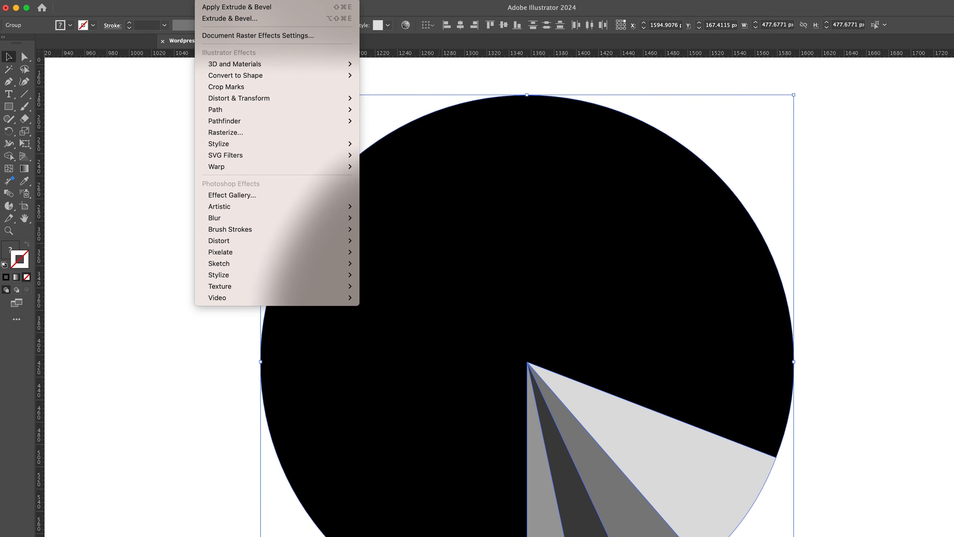
pyautogui.click(209, 18)
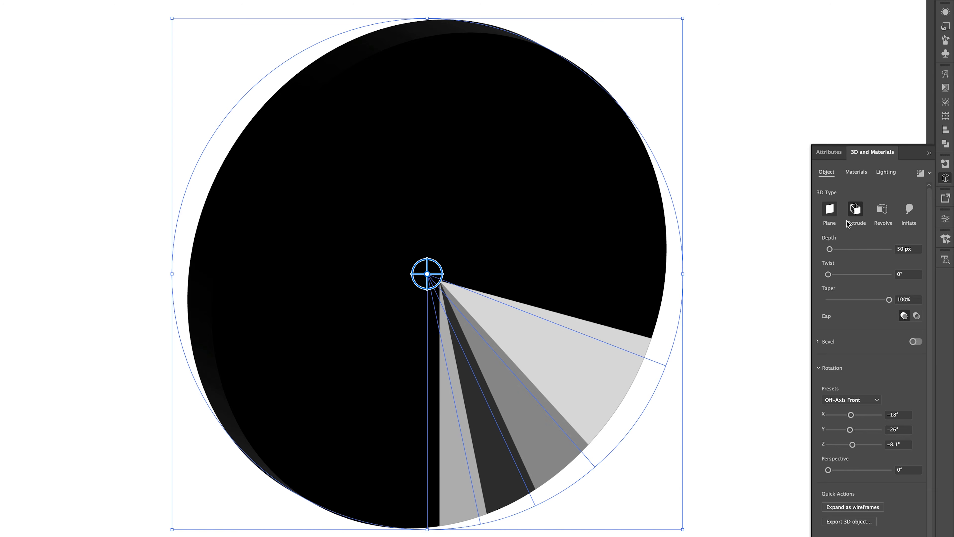
pyautogui.moveTo(853, 414); pyautogui.dragTo(866, 415)
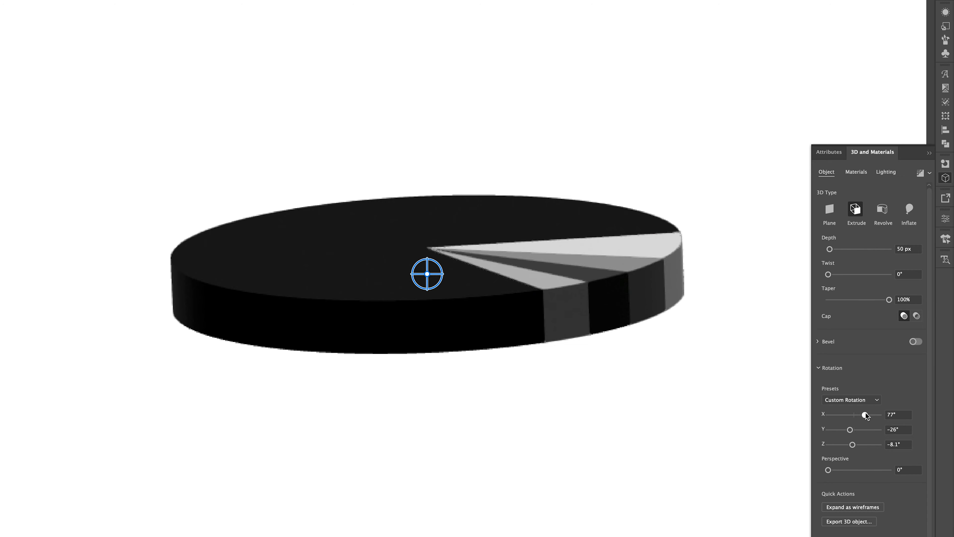
pyautogui.moveTo(902, 414); pyautogui.dragTo(877, 411)
pyautogui.write('60')
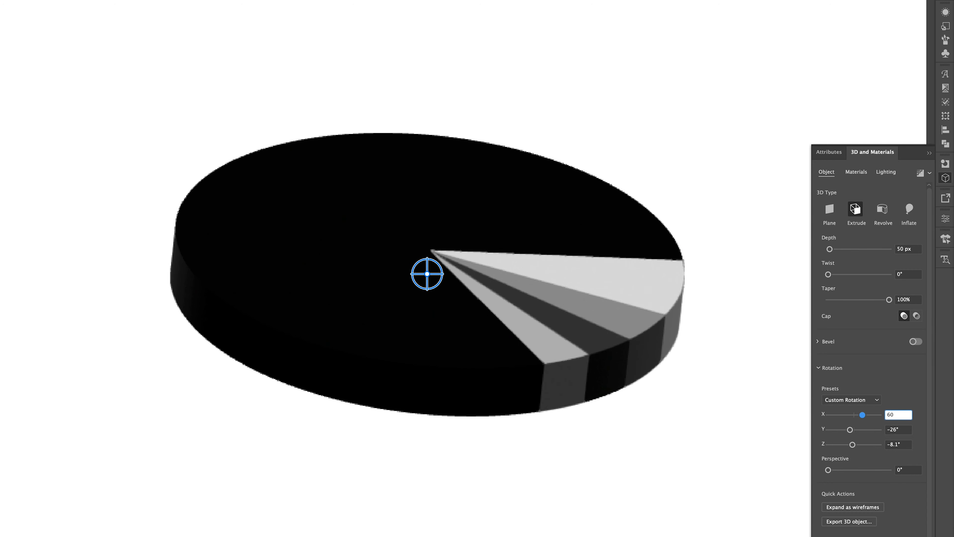
pyautogui.moveTo(863, 415)
pyautogui.mouseDown()
pyautogui.moveTo(851, 430)
pyautogui.moveTo(871, 429)
pyautogui.mouseUp()
pyautogui.write('0')
pyautogui.press('Tab')
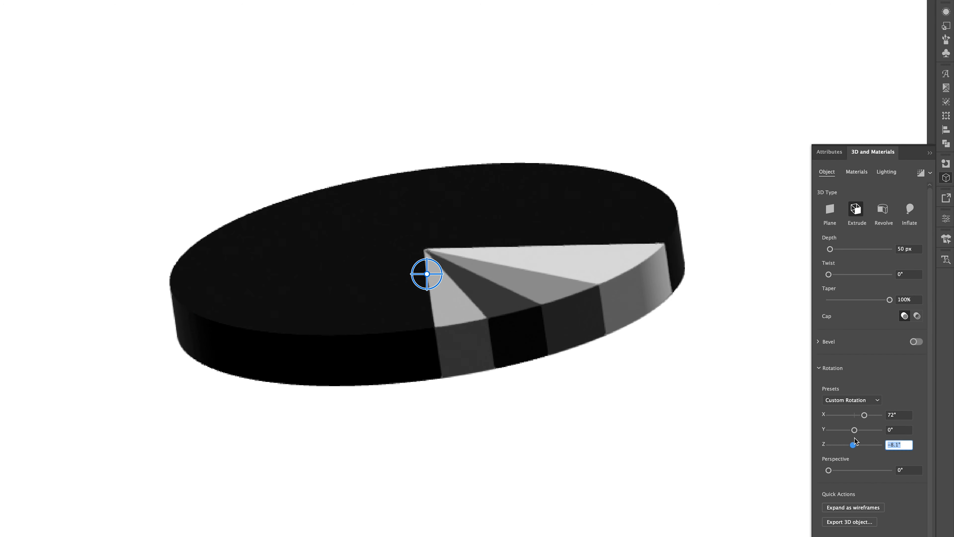
pyautogui.write('0')
pyautogui.moveTo(864, 415); pyautogui.dragTo(866, 416)
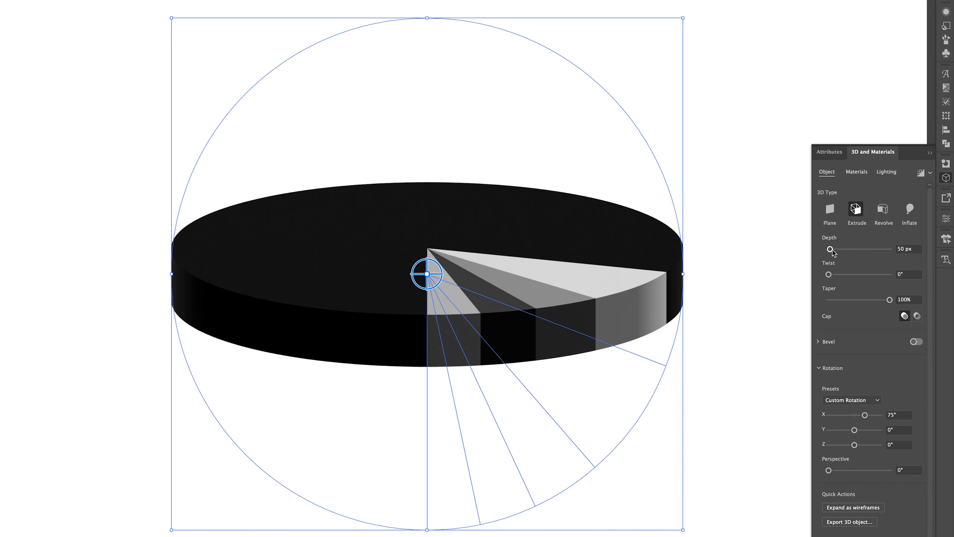
pyautogui.click(904, 250)
pyautogui.write('200')
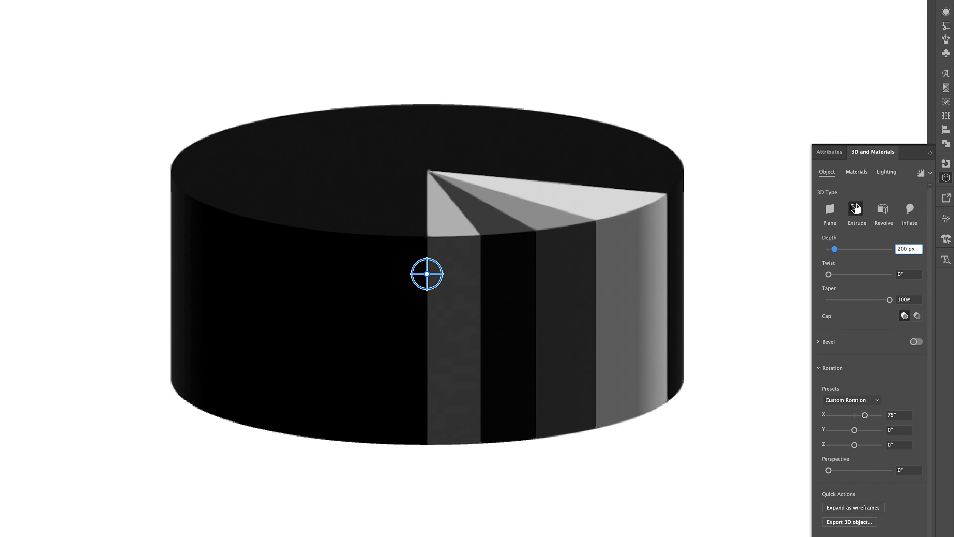
pyautogui.click(628, 390)
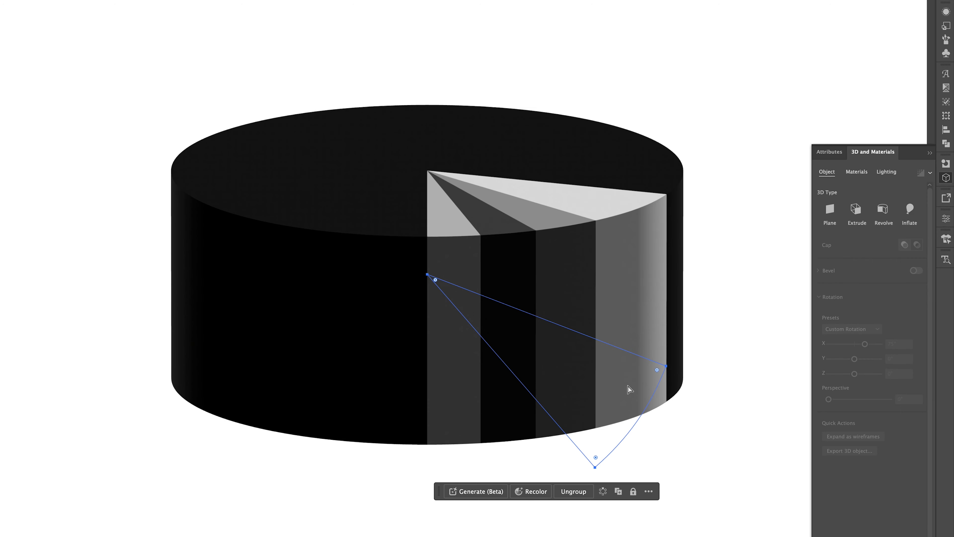
pyautogui.click(606, 363)
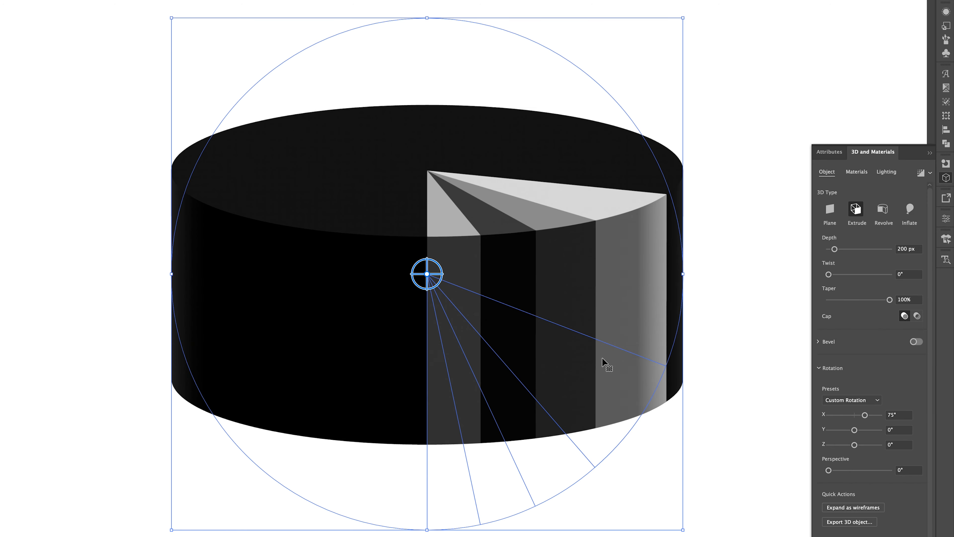
pyautogui.moveTo(498, 146); pyautogui.dragTo(509, 532)
pyautogui.press('a')
pyautogui.click(669, 225)
pyautogui.press('Delete')
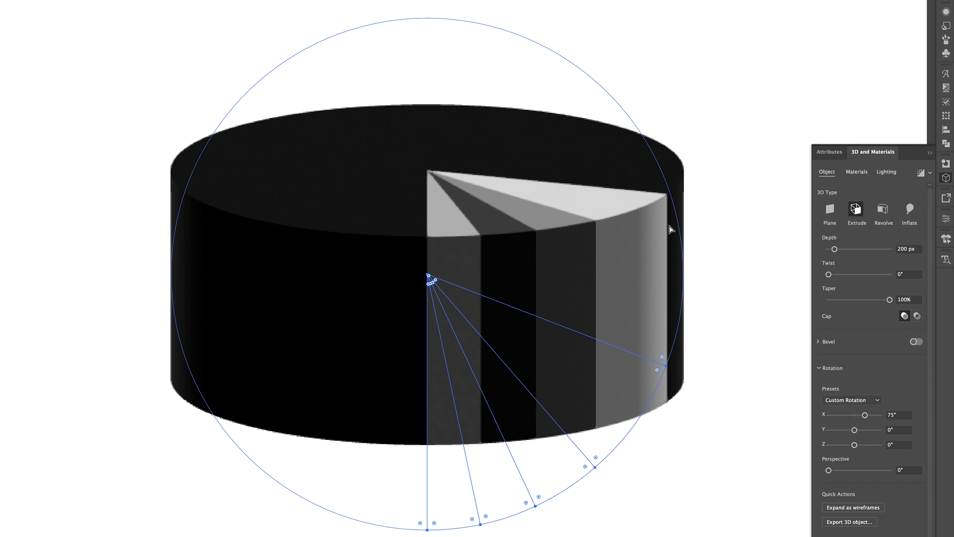
# Step: Ungroup the extruded pie so that its slices become separate objects
pyautogui.click(739, 213)
pyautogui.press('v')
pyautogui.click(586, 204)
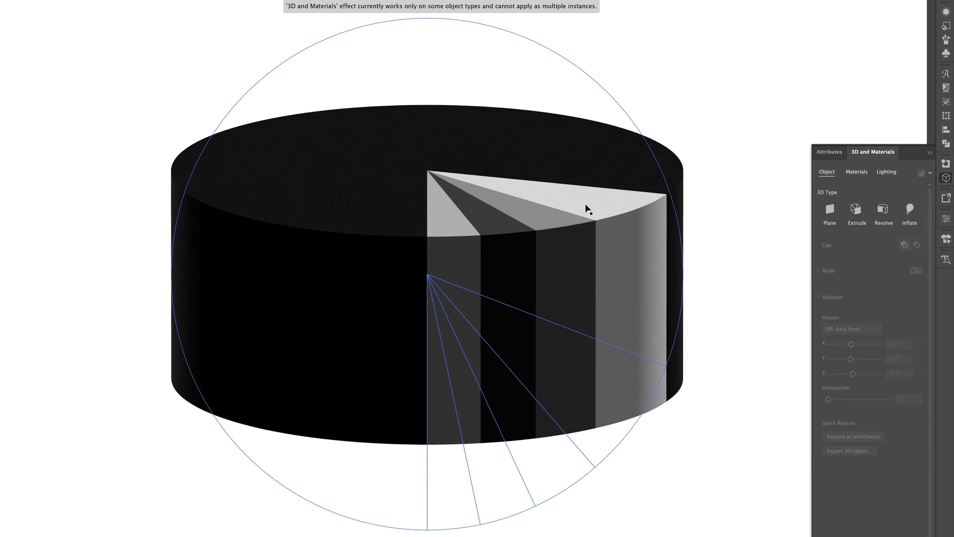
pyautogui.rightClick(585, 203)
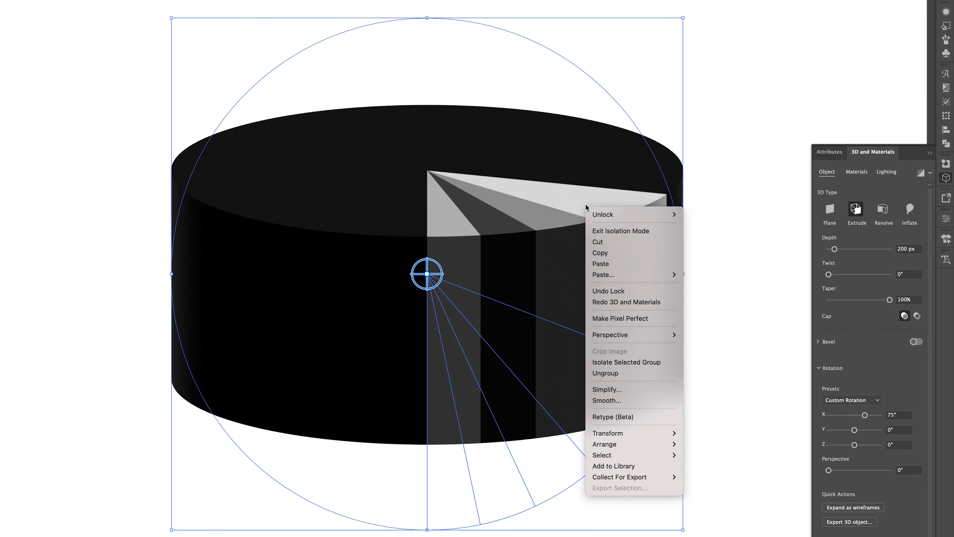
pyautogui.click(625, 374)
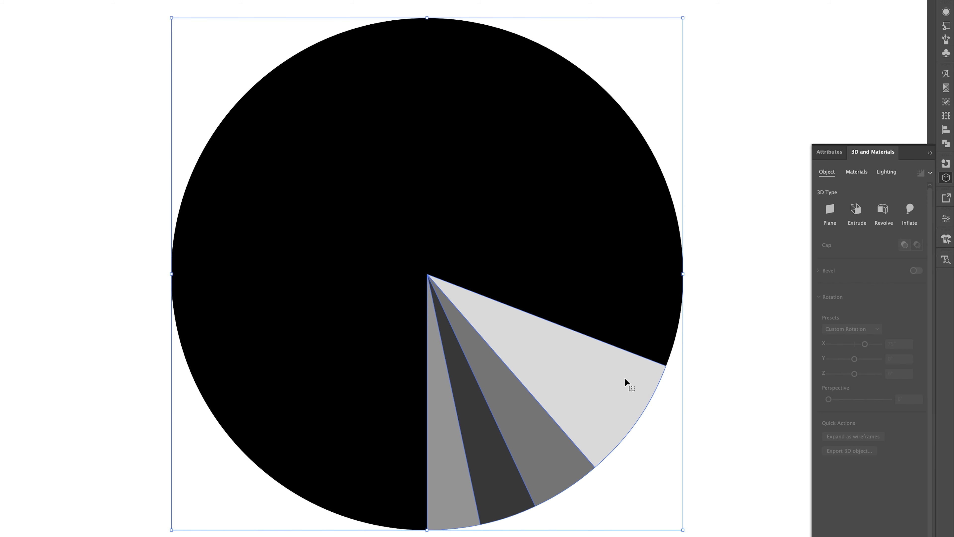
# Step: Apply 3D extrusion to all the separate slices with rotation X 75°, Y 0° and Z 0°
pyautogui.click(122, 0)
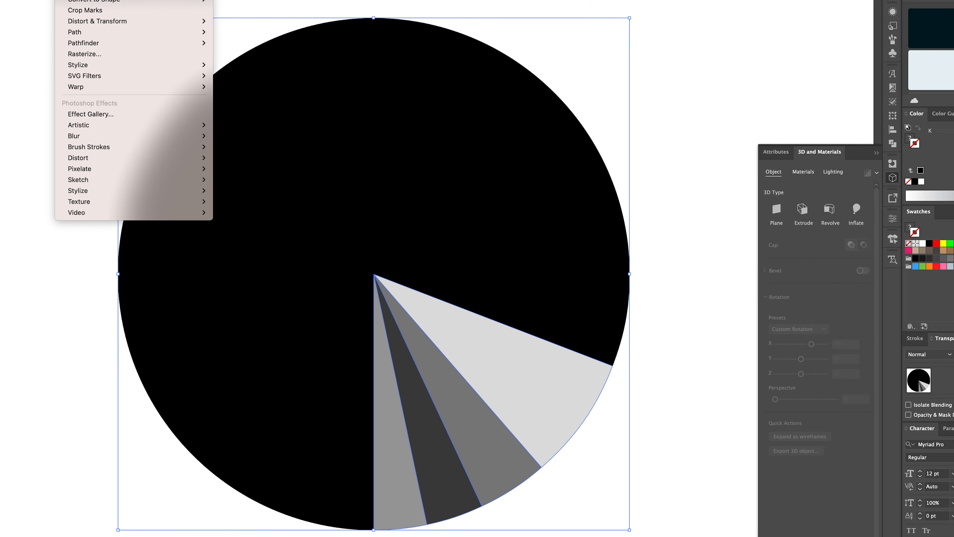
pyautogui.click(98, 0)
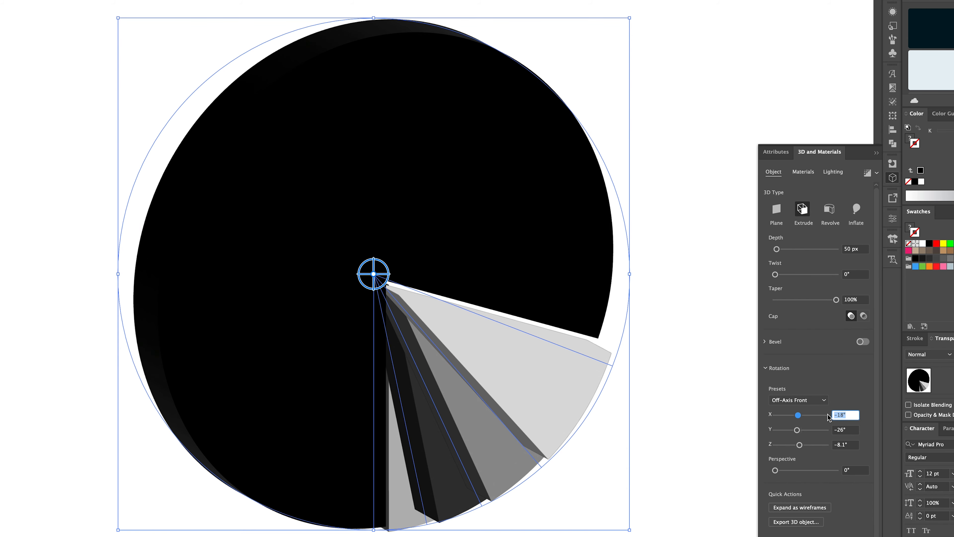
pyautogui.write('75')
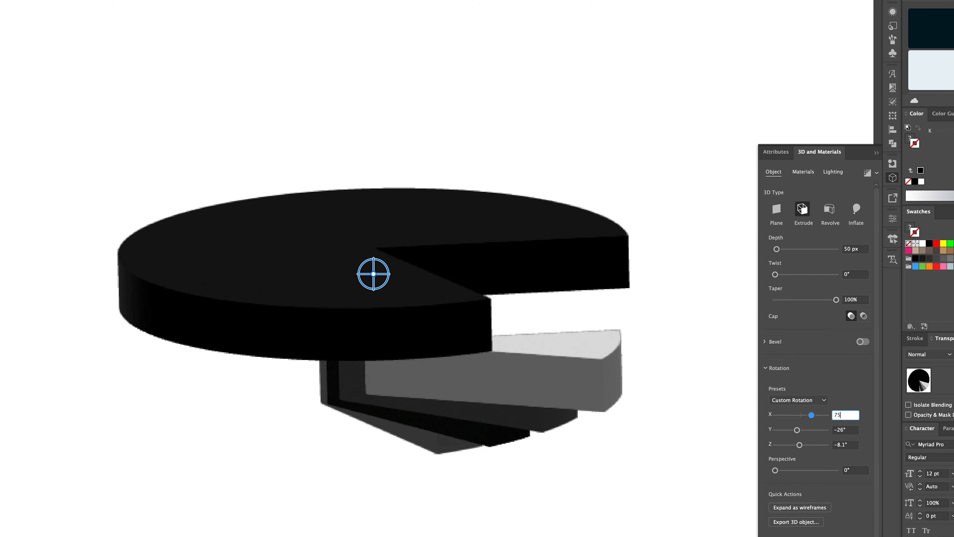
pyautogui.press('Tab')
pyautogui.write('0')
pyautogui.press('Tab')
pyautogui.write('0')
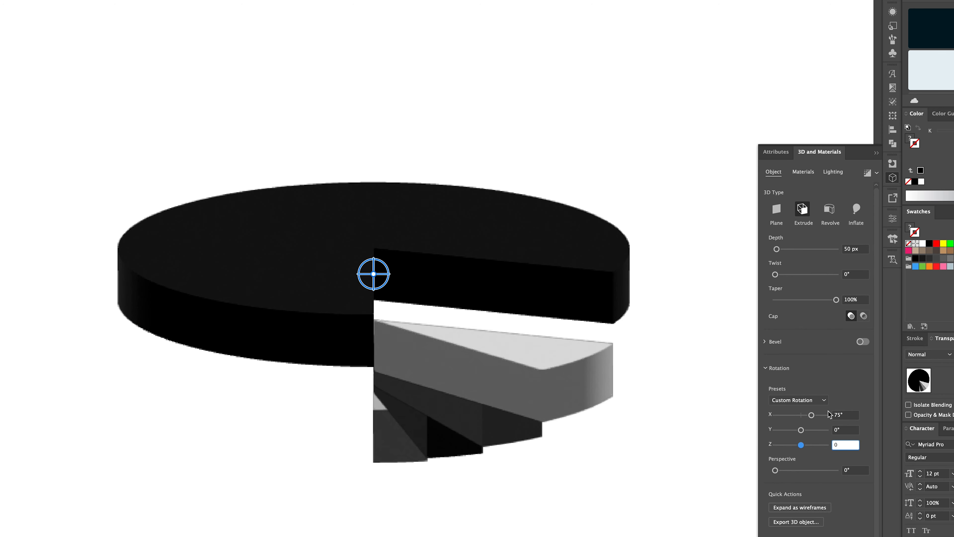
# Step: Set the extrusion depth of all slices to 200 px
pyautogui.click(860, 249)
pyautogui.write('2')
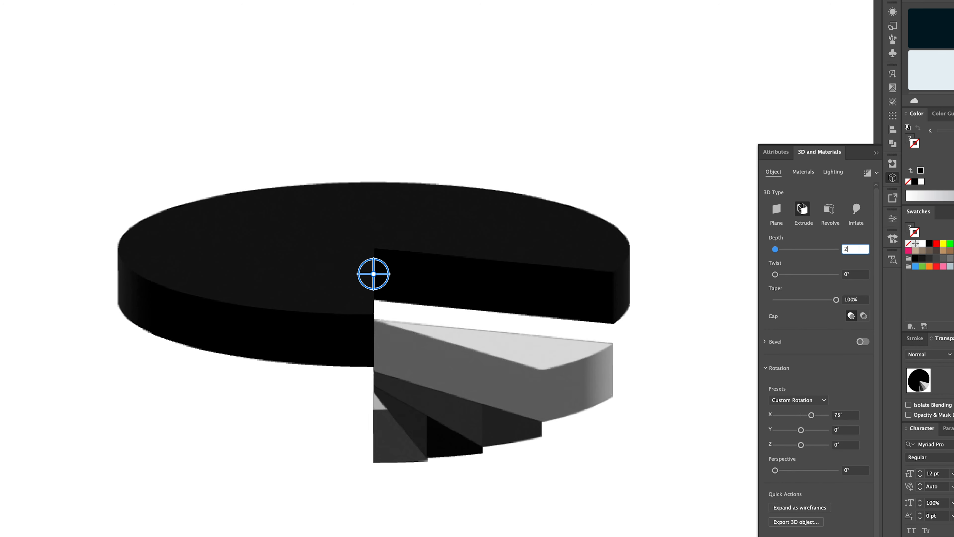
pyautogui.write('00')
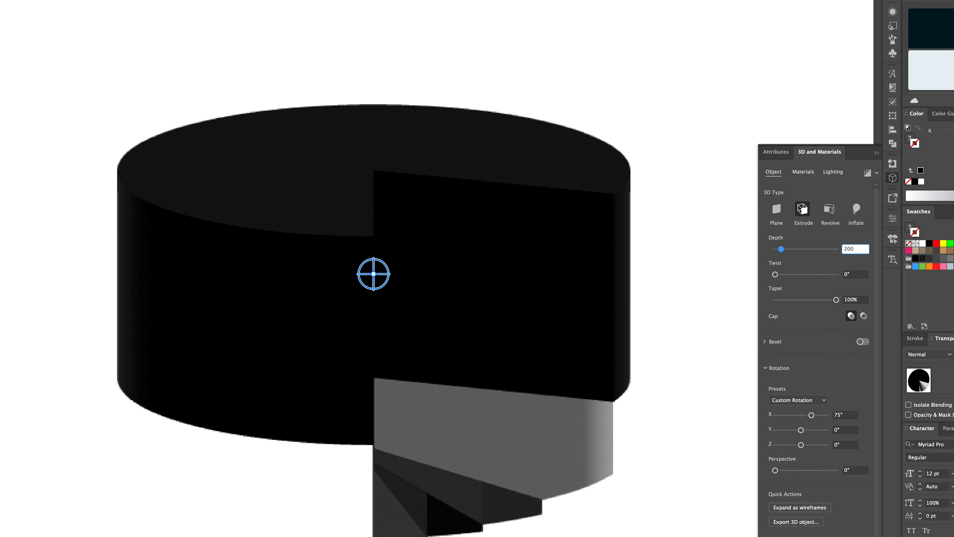
pyautogui.press('Return')
pyautogui.click(692, 346)
# Step: Bring the lightest slice in front of the black one and move it up into the black slice's opening
pyautogui.click(585, 443)
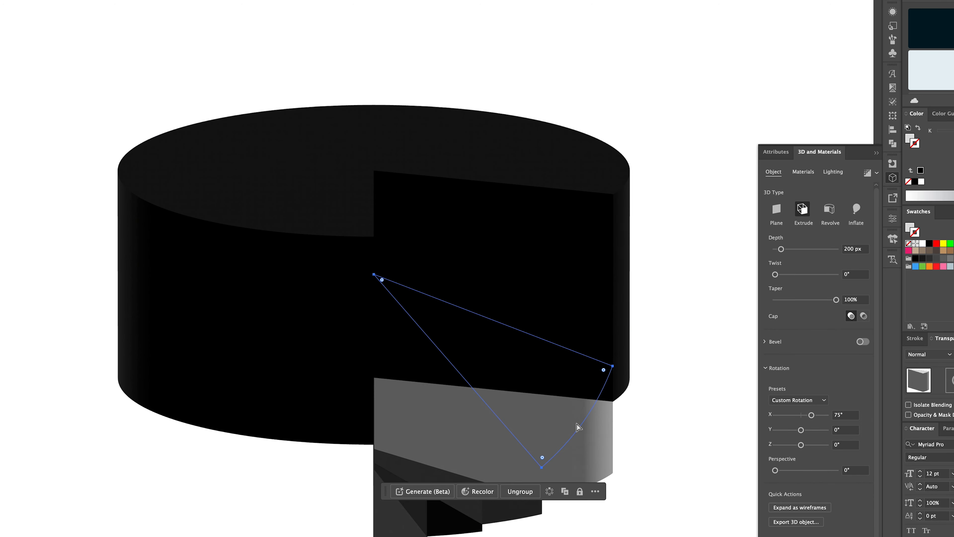
pyautogui.click(590, 280)
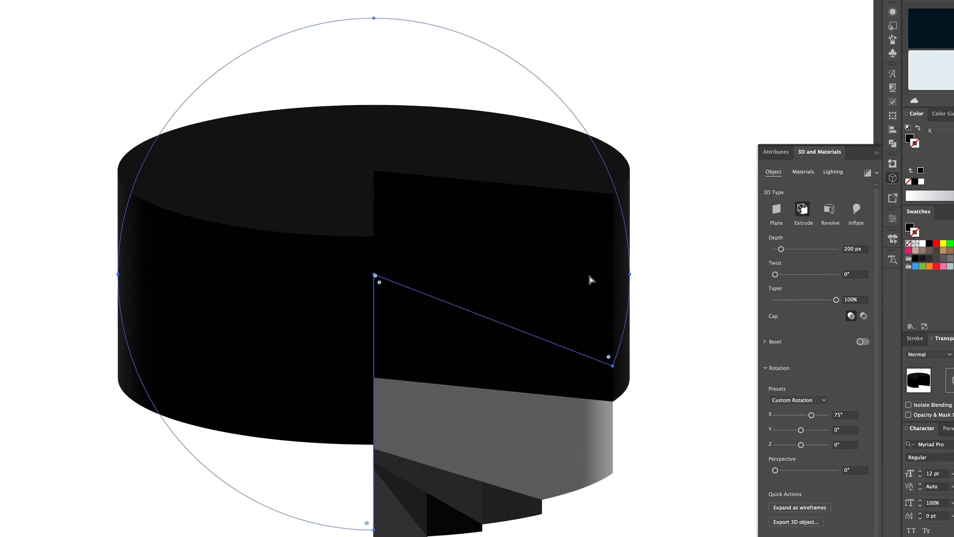
pyautogui.click(692, 398)
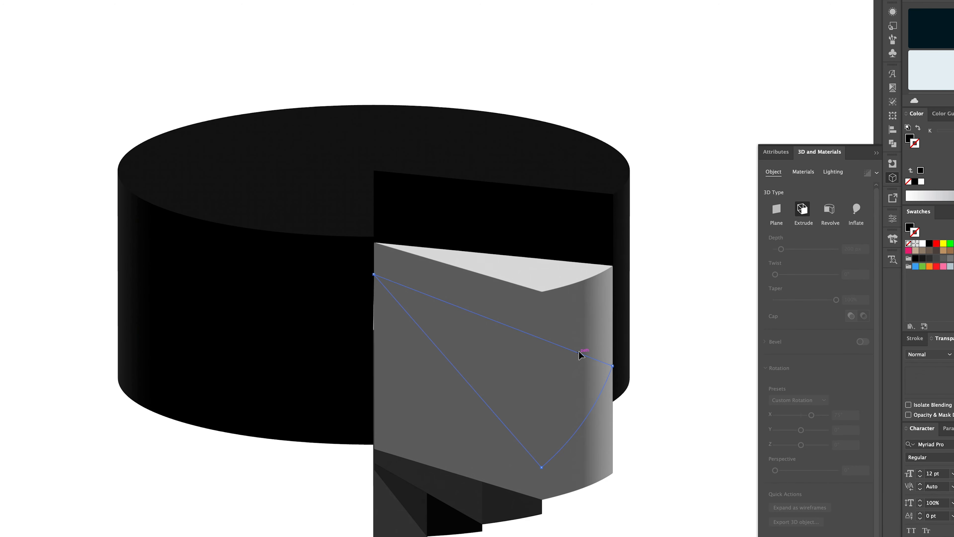
pyautogui.moveTo(582, 355); pyautogui.dragTo(578, 293)
pyautogui.press('super+z')
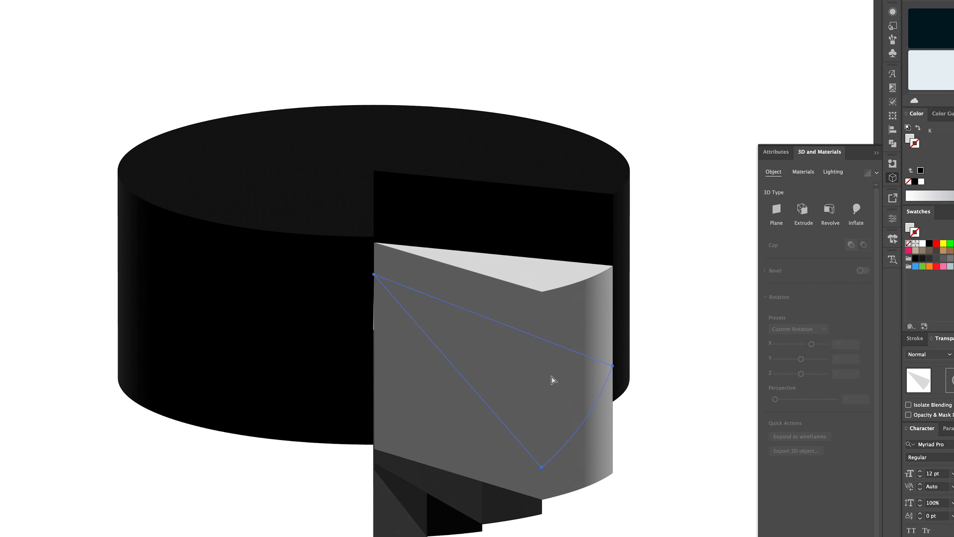
pyautogui.moveTo(548, 387); pyautogui.dragTo(560, 316)
# Step: Set the lightest slice's extrusion depth to 180 px and shift it slightly down to line up with the black slice's base
pyautogui.click(854, 250)
pyautogui.moveTo(854, 251); pyautogui.dragTo(837, 249)
pyautogui.write('180')
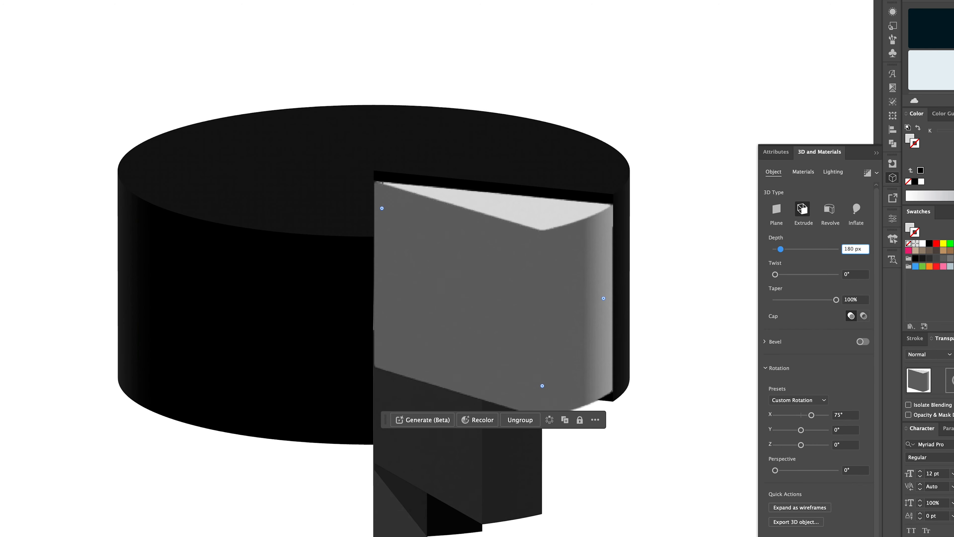
pyautogui.press('Return')
pyautogui.moveTo(581, 322); pyautogui.dragTo(579, 329)
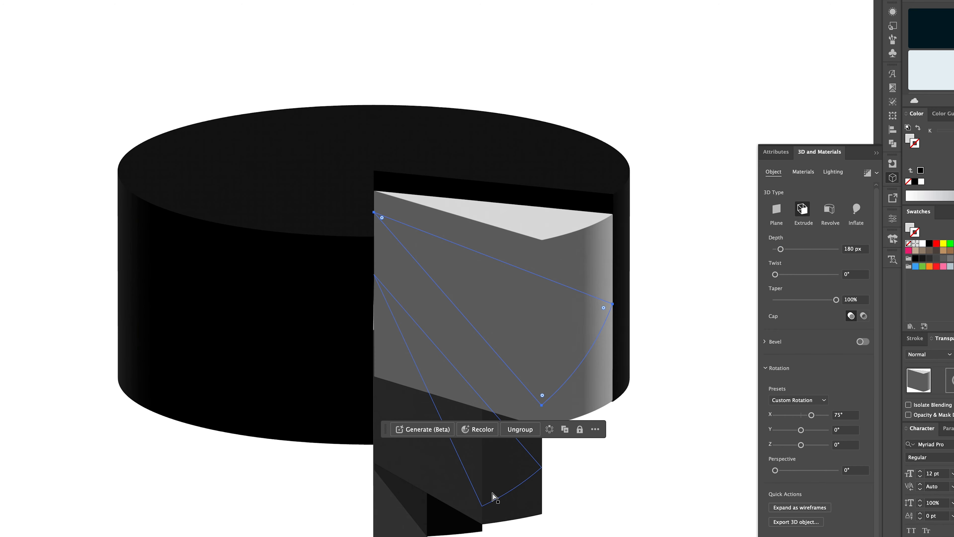
# Step: Set the medium grey slice's extrusion depth to 160 px and move it up into place in front of the lightest slice
pyautogui.click(491, 493)
pyautogui.click(852, 249)
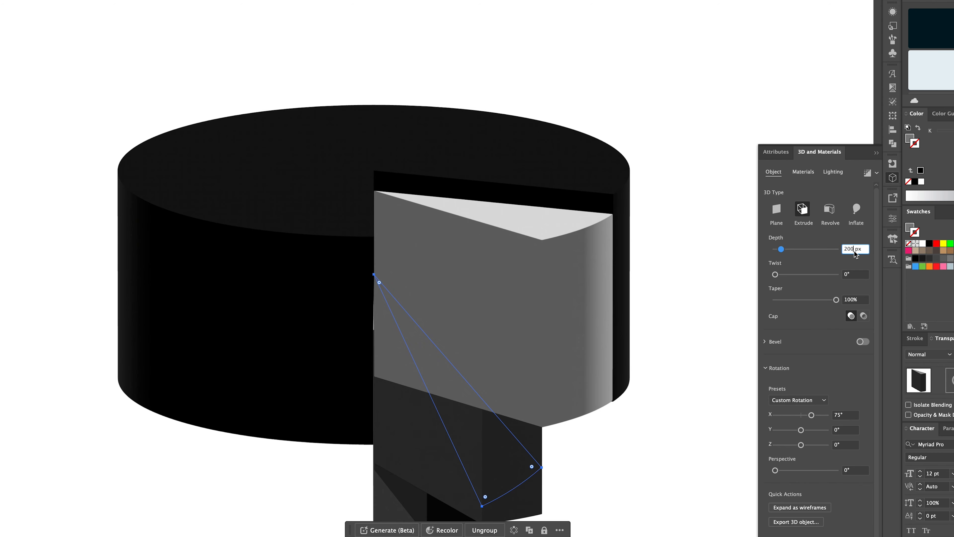
pyautogui.write('160')
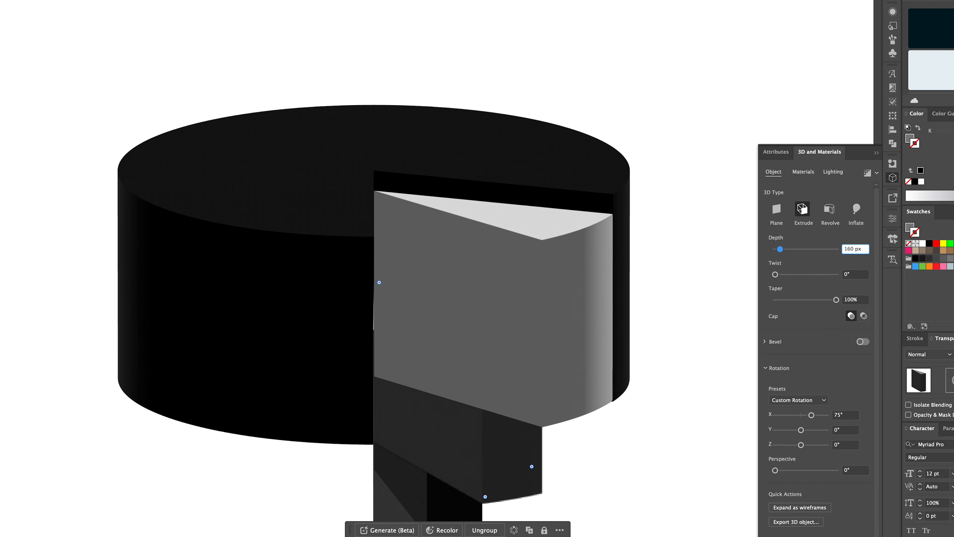
pyautogui.press('Return')
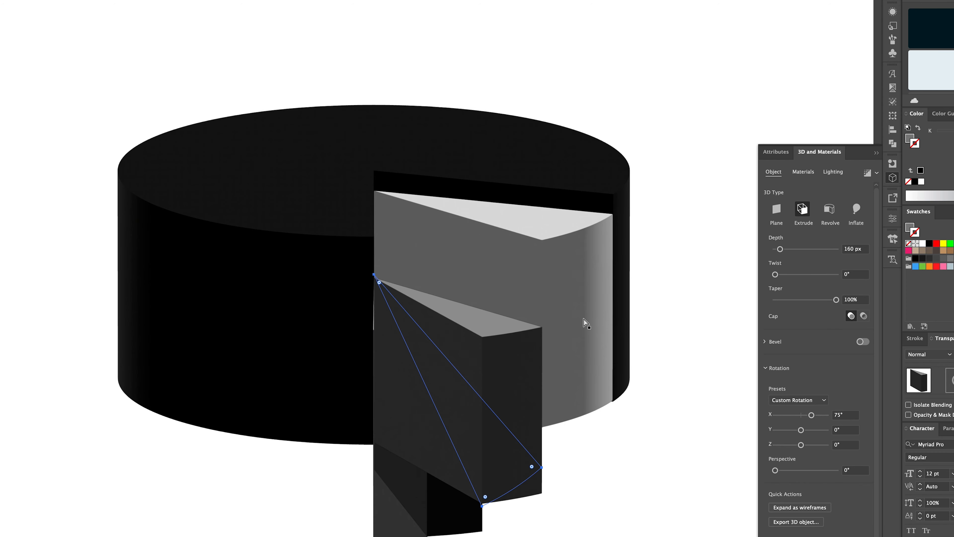
pyautogui.moveTo(515, 352); pyautogui.dragTo(515, 283)
# Step: Set the dark grey slice's extrusion depth to 140 px and move it up into place in front of the medium grey slice
pyautogui.click(456, 450)
pyautogui.press('super+shift+bracketright')
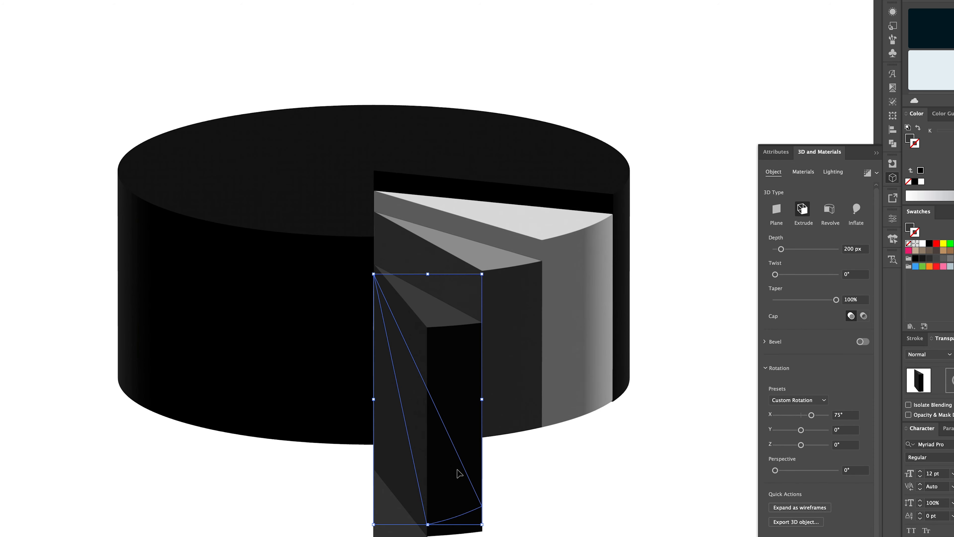
pyautogui.moveTo(854, 249); pyautogui.dragTo(839, 249)
pyautogui.write('140')
pyautogui.press('Return')
pyautogui.moveTo(421, 421); pyautogui.dragTo(421, 358)
# Step: Set the last, narrowest slice's extrusion depth to 120 px and move it up into place between the dark grey and black slices
pyautogui.click(392, 490)
pyautogui.moveTo(863, 248); pyautogui.dragTo(829, 248)
pyautogui.write('120')
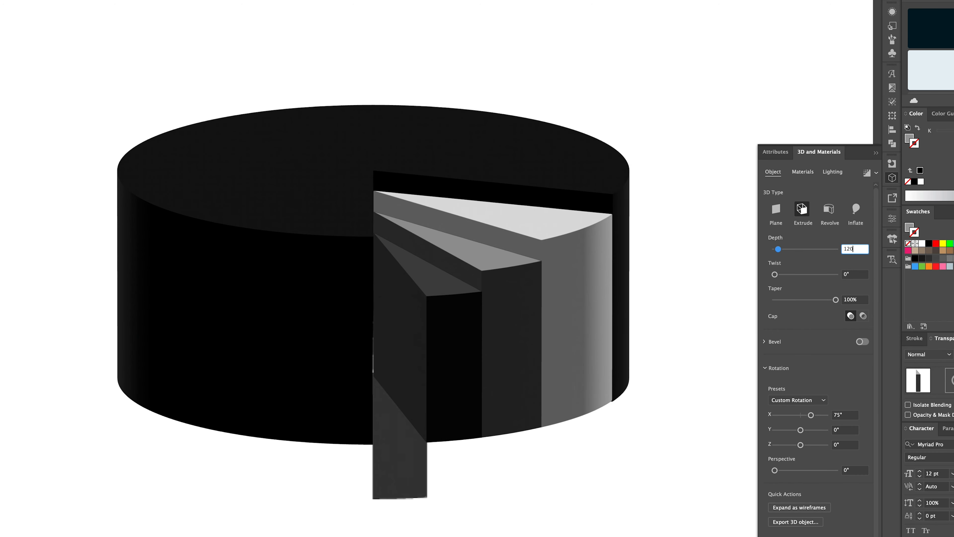
pyautogui.press('Return')
pyautogui.moveTo(412, 422); pyautogui.dragTo(412, 367)
pyautogui.scroll(2, 392, 370)
pyautogui.press('x')
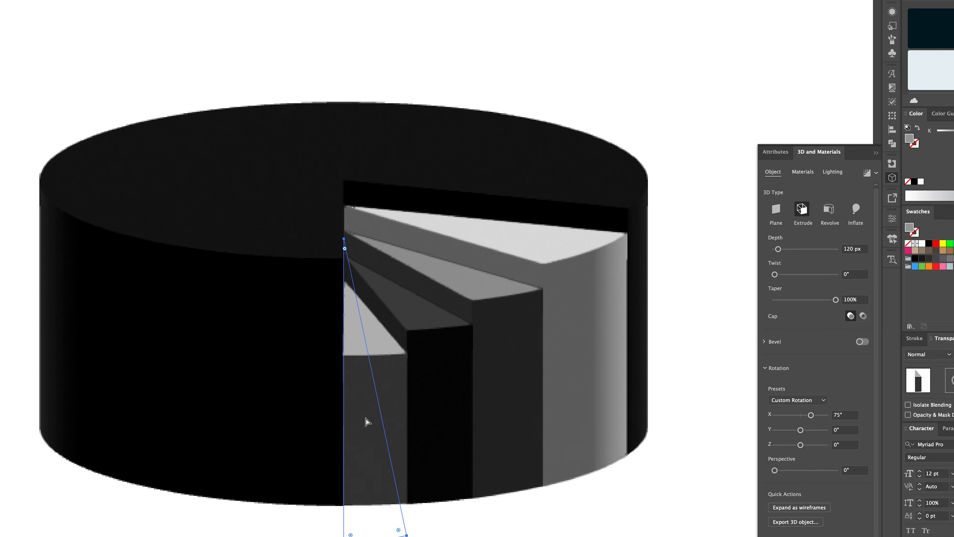
# Step: Fill the large black slice with blue (R=24 G=116 B=154) and save that colour as a new spot colour swatch
pyautogui.click(471, 142)
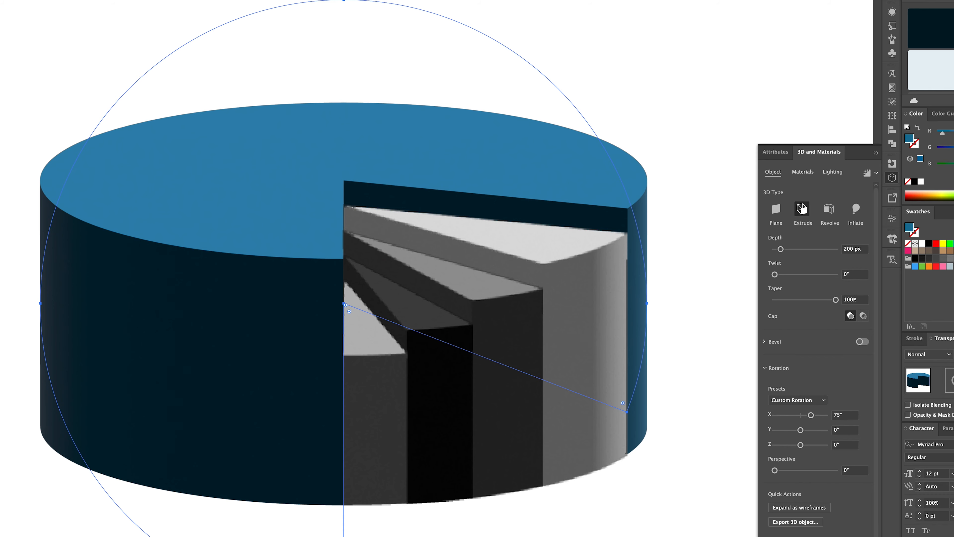
pyautogui.click(953, 326)
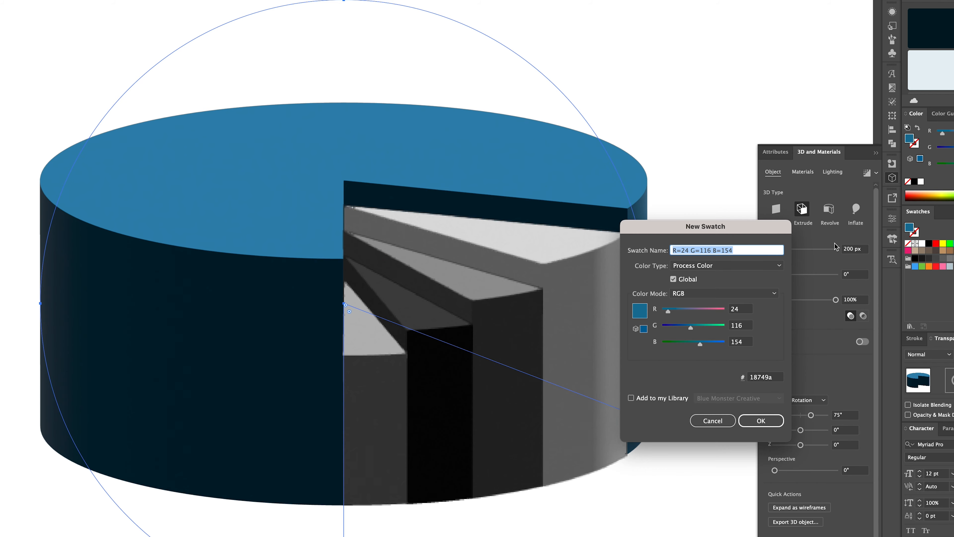
pyautogui.click(736, 266)
pyautogui.click(736, 279)
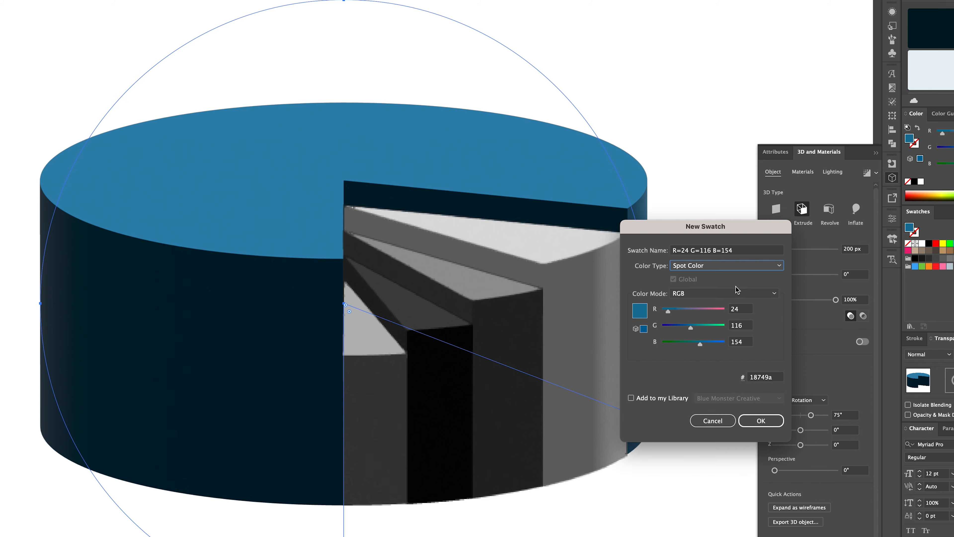
pyautogui.click(759, 418)
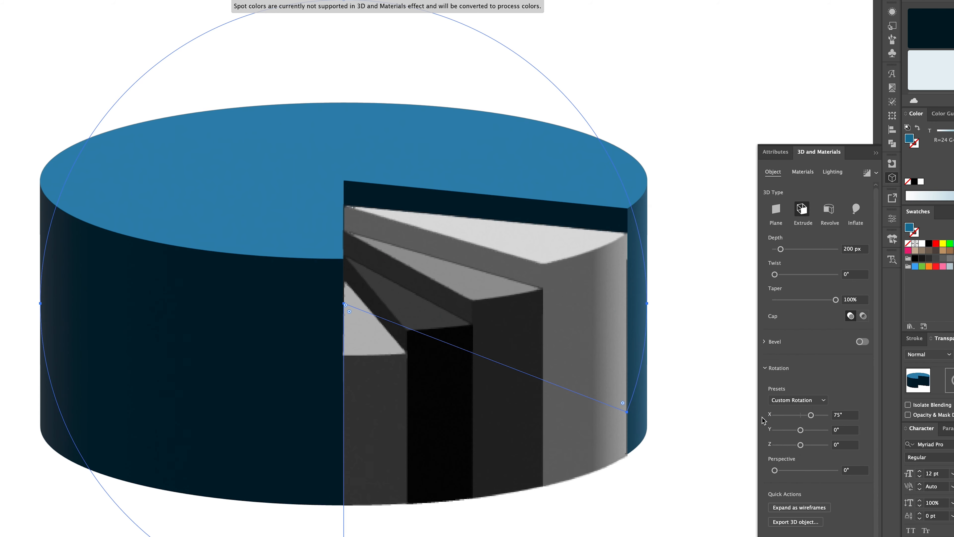
# Step: Fill the four grey slices with progressively lighter tints of the blue spot swatch, from the tallest slice to the palest, narrowest one
pyautogui.click(558, 245)
pyautogui.click(953, 250)
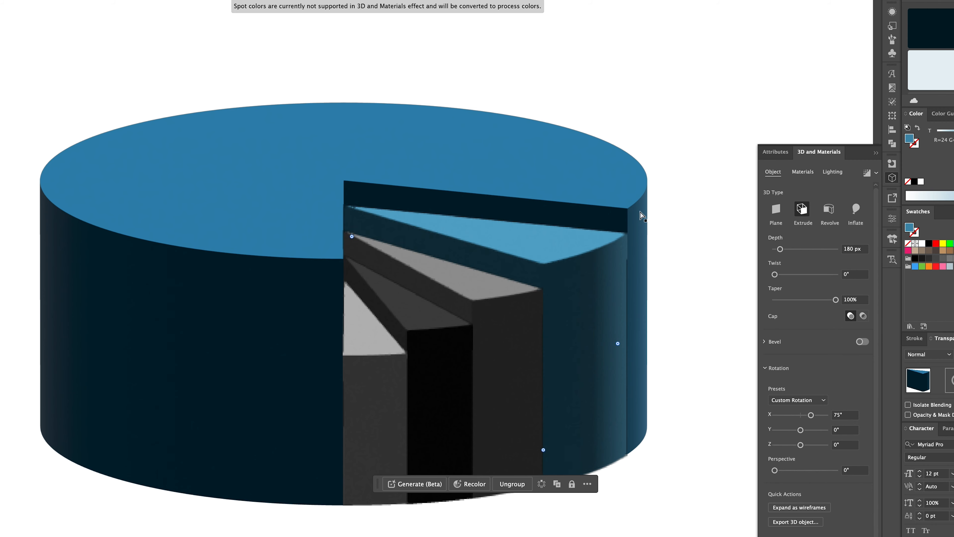
pyautogui.click(513, 303)
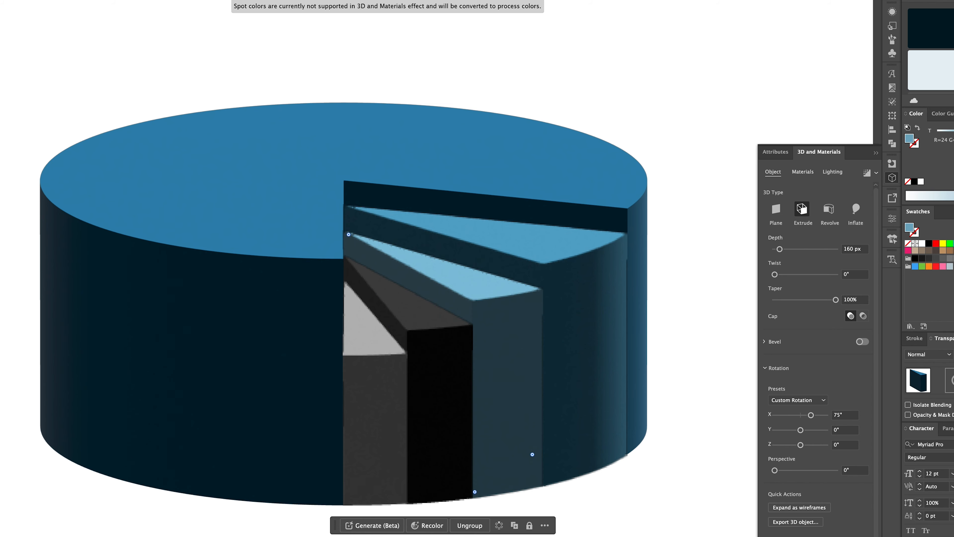
pyautogui.click(447, 358)
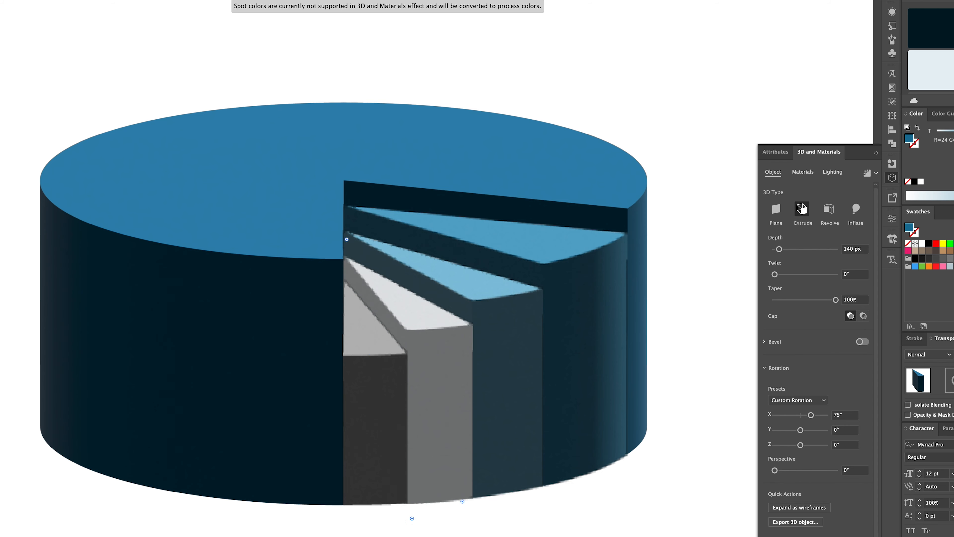
pyautogui.click(363, 395)
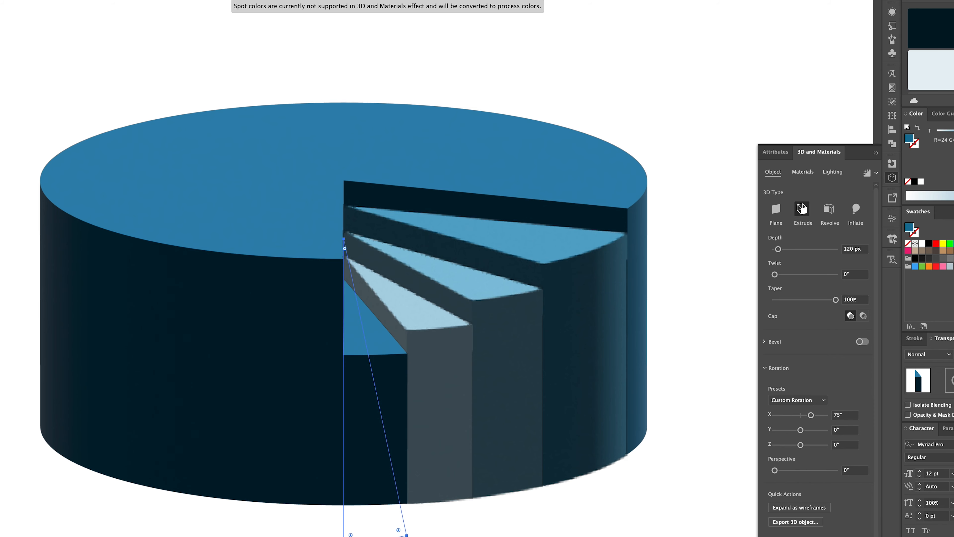
pyautogui.moveTo(953, 134); pyautogui.dragTo(949, 134)
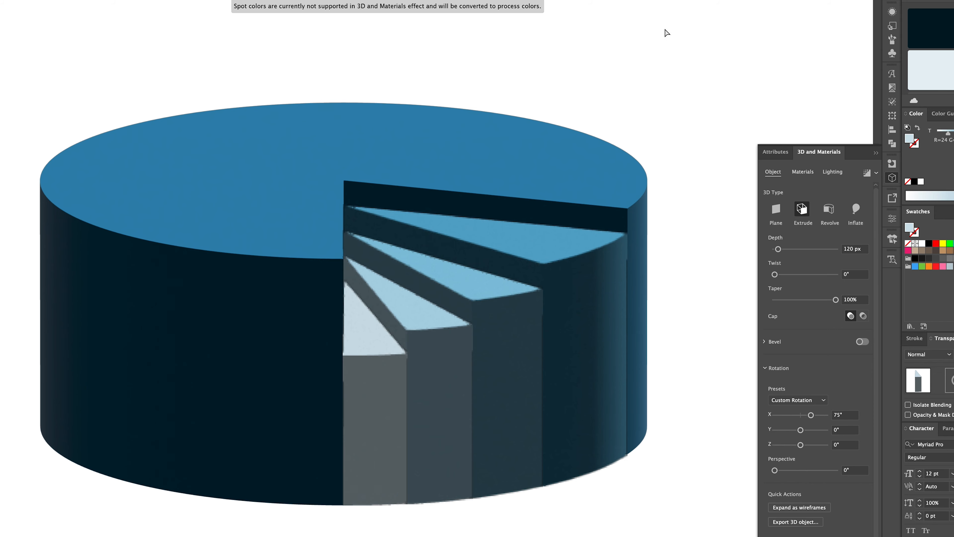